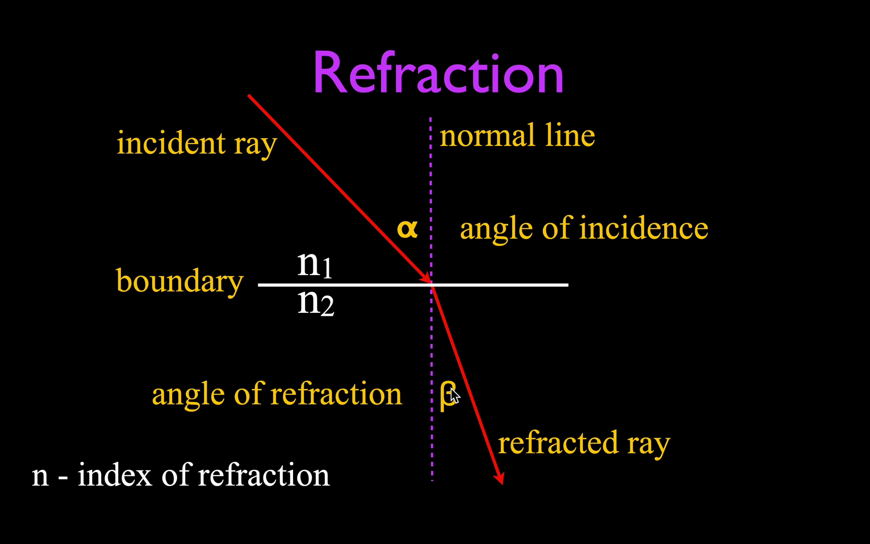
Leave the Refraction slideshow and switch to the Bending Light home screen in Safari
key(super+Tab)
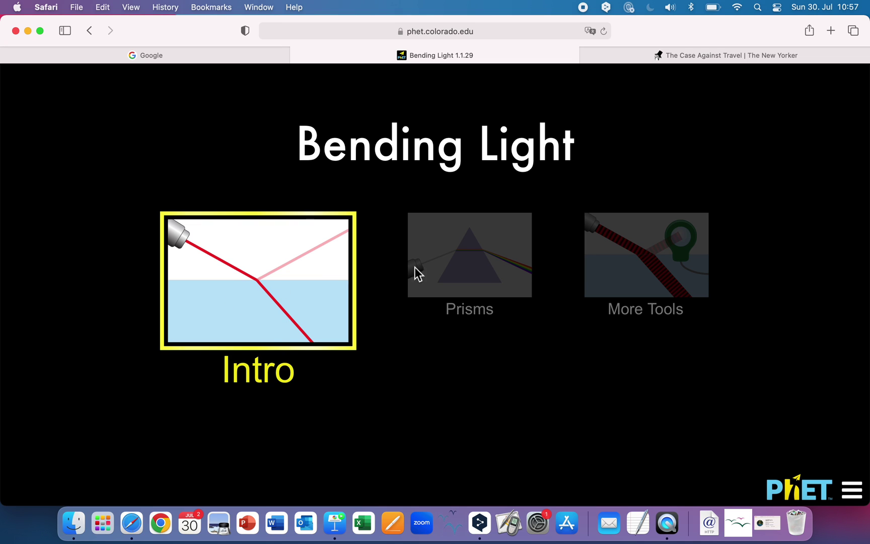
Step through the Intro and Prisms screens to reach the More Tools screen
click(260, 283)
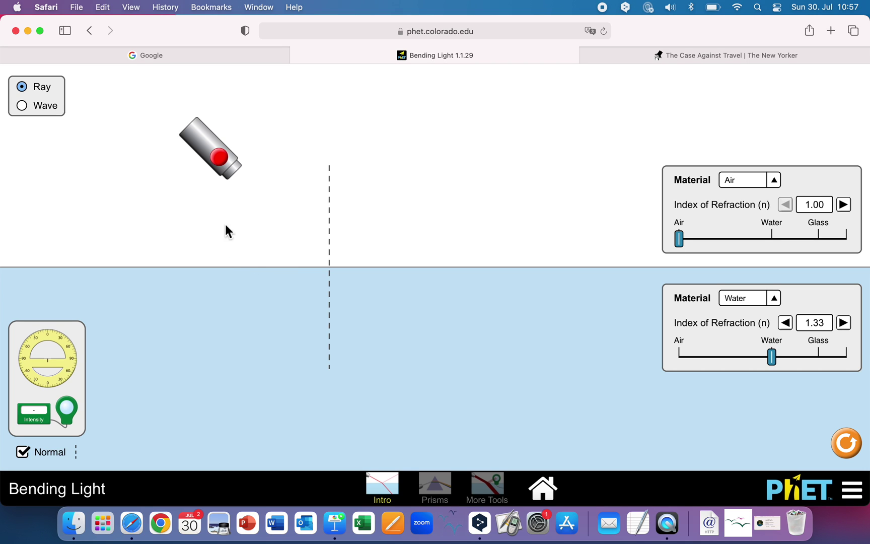
click(435, 486)
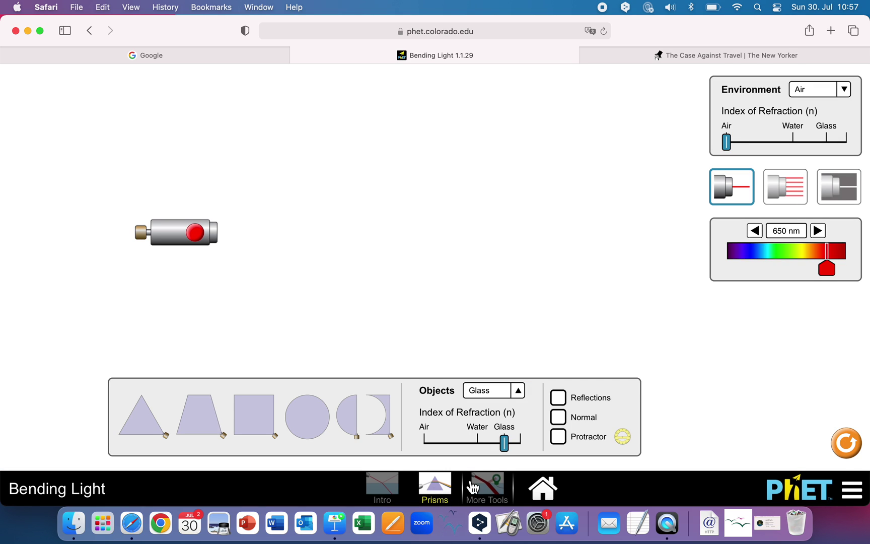
click(491, 489)
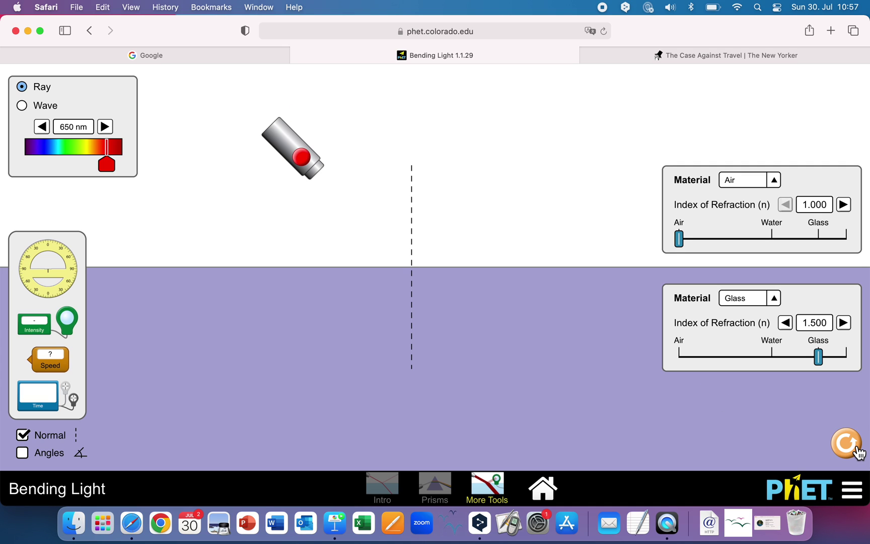
Turn the laser on, tilt it more steeply, and set its wavelength to 665 nm
click(302, 157)
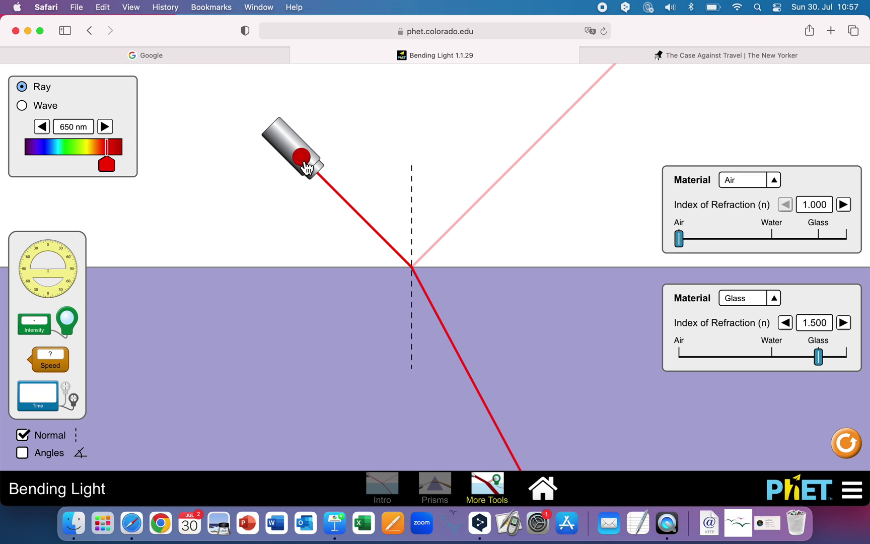
mouse_move(305, 160)
mouse_down()
mouse_move(325, 129)
mouse_move(316, 121)
mouse_move(214, 185)
mouse_move(252, 151)
mouse_move(305, 141)
mouse_up()
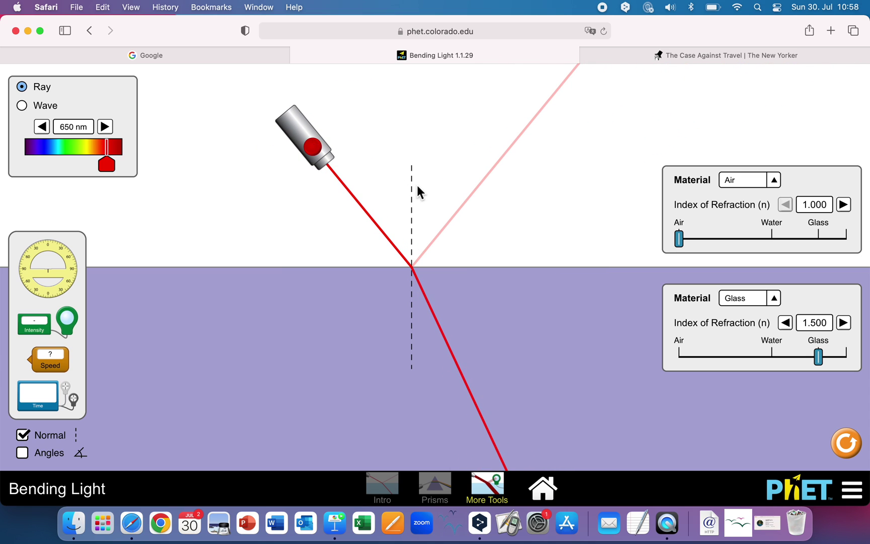
mouse_move(108, 167)
mouse_down()
mouse_move(45, 169)
mouse_move(110, 167)
mouse_up()
Toggle Wave then Ray view and drag out the protractor, Intensity, Speed and Time tools
click(25, 108)
click(23, 88)
drag(35, 254, 76, 254)
drag(39, 332, 60, 312)
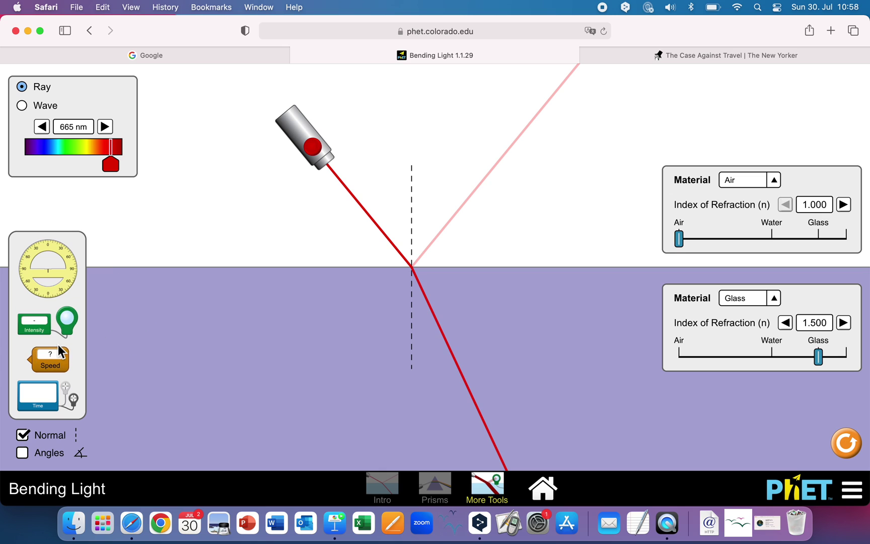
drag(53, 361, 23, 354)
mouse_move(38, 398)
mouse_down()
mouse_move(405, 425)
mouse_move(322, 415)
mouse_move(384, 413)
mouse_move(136, 372)
mouse_move(60, 382)
mouse_move(30, 436)
mouse_up()
Hide and reshow the normal line, then turn on the angle readouts
click(29, 437)
click(29, 437)
click(26, 459)
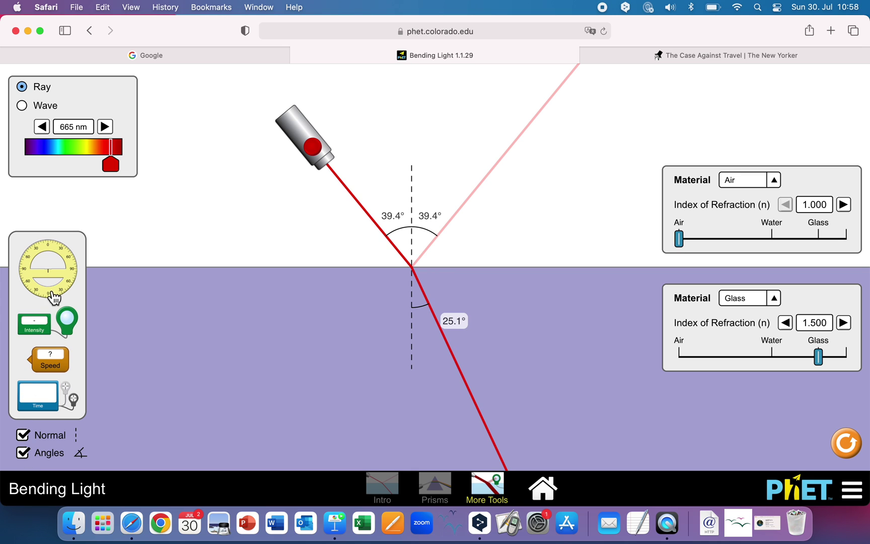
Tilt the laser to 40.0° incidence, centre the protractor on the boundary, and view upper materials
mouse_move(293, 125)
drag(293, 126, 283, 133)
drag(79, 278, 49, 278)
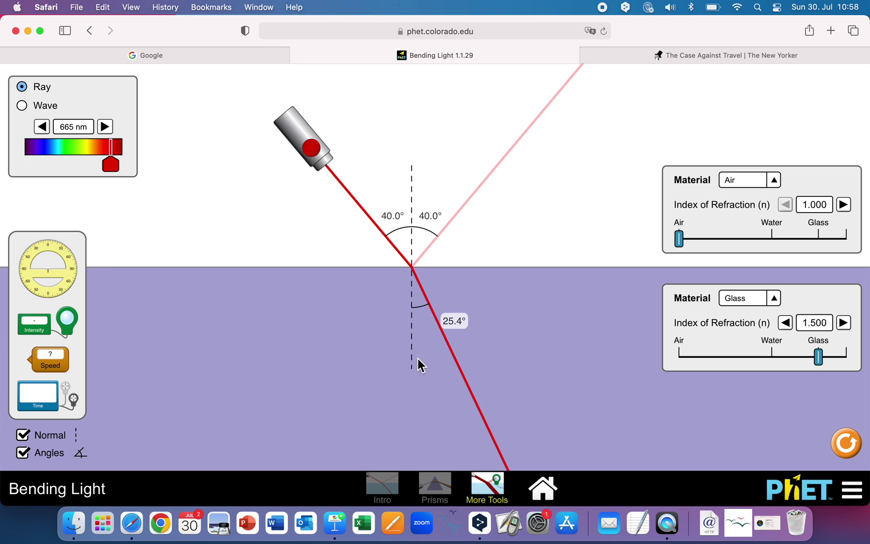
click(754, 185)
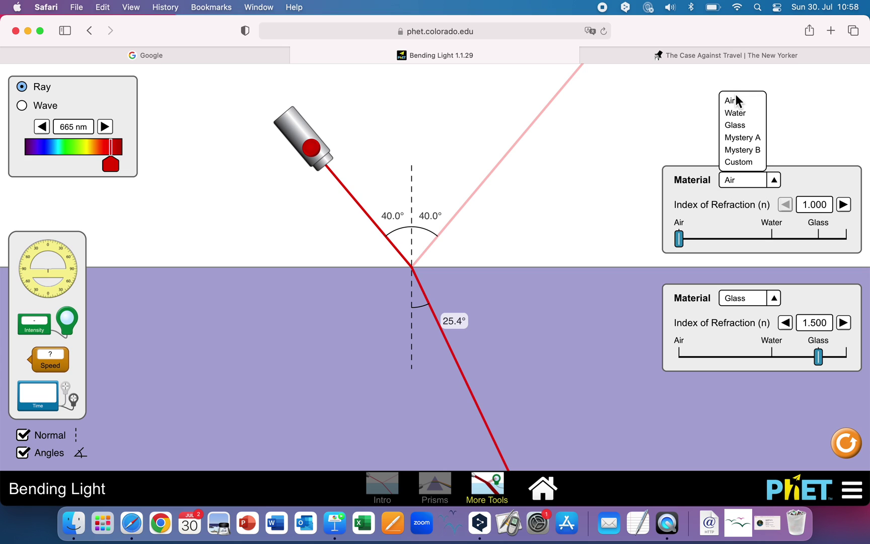
Check both material lists, raise the upper index, drop the lower to 1.430, then Reset All
click(741, 189)
click(741, 296)
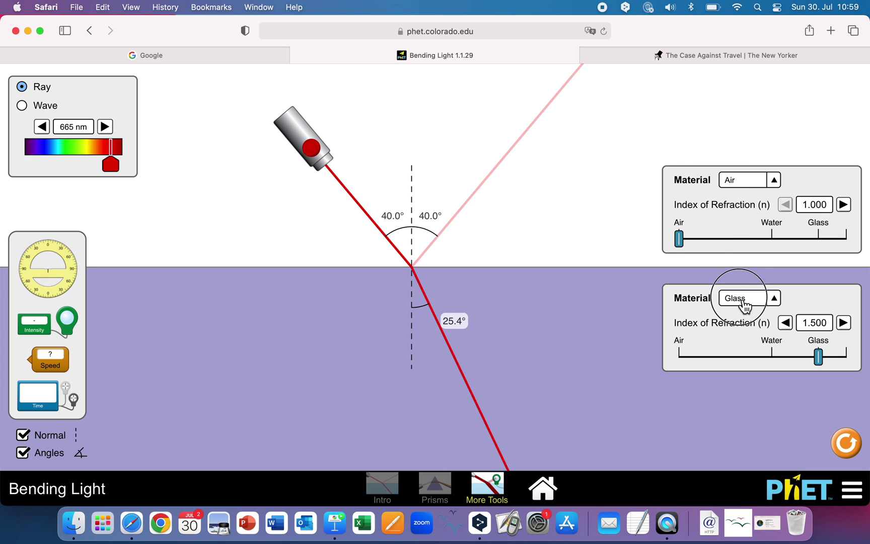
click(743, 302)
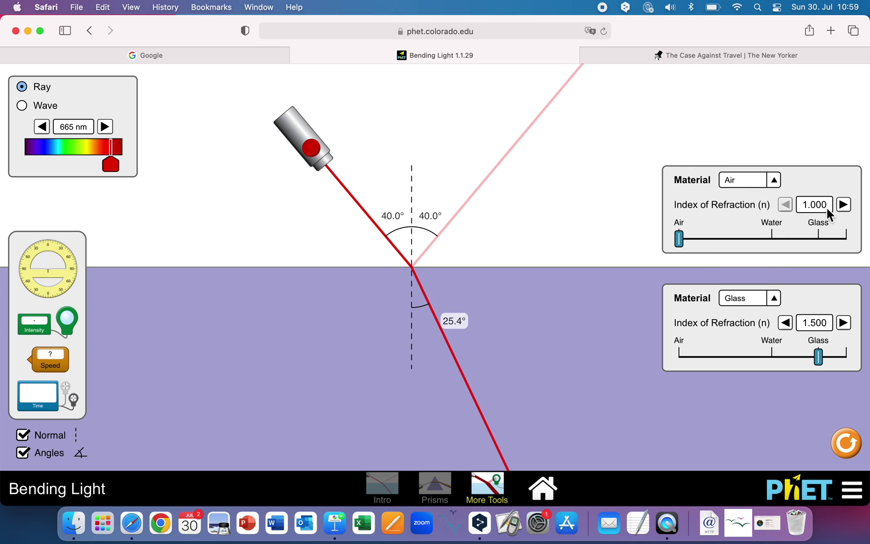
click(849, 208)
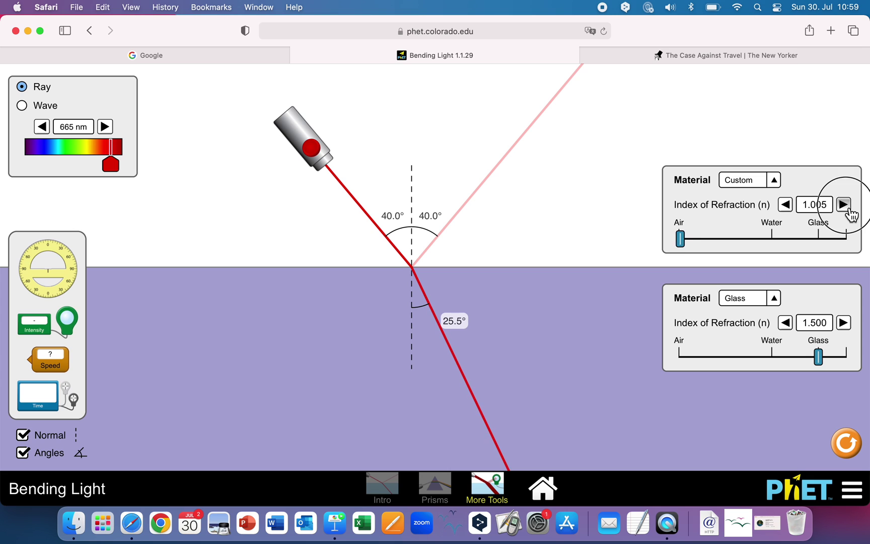
drag(821, 359, 799, 352)
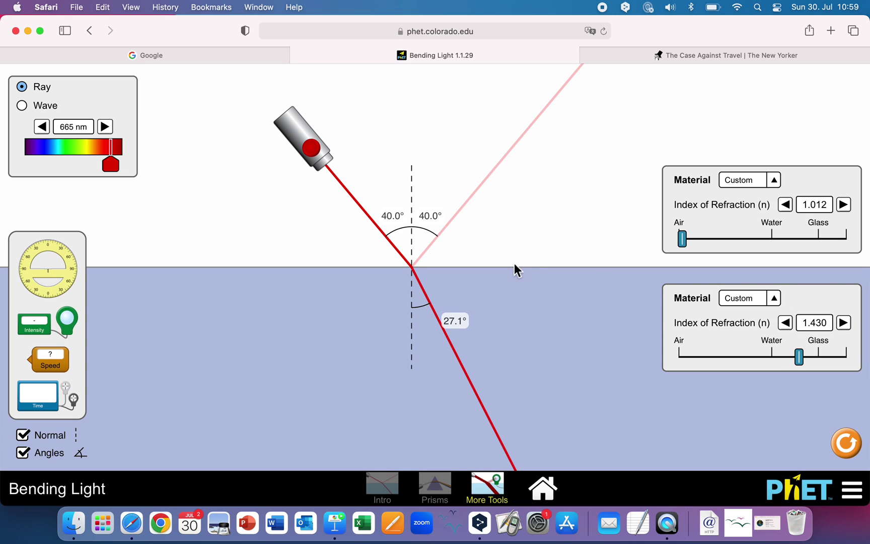
click(845, 443)
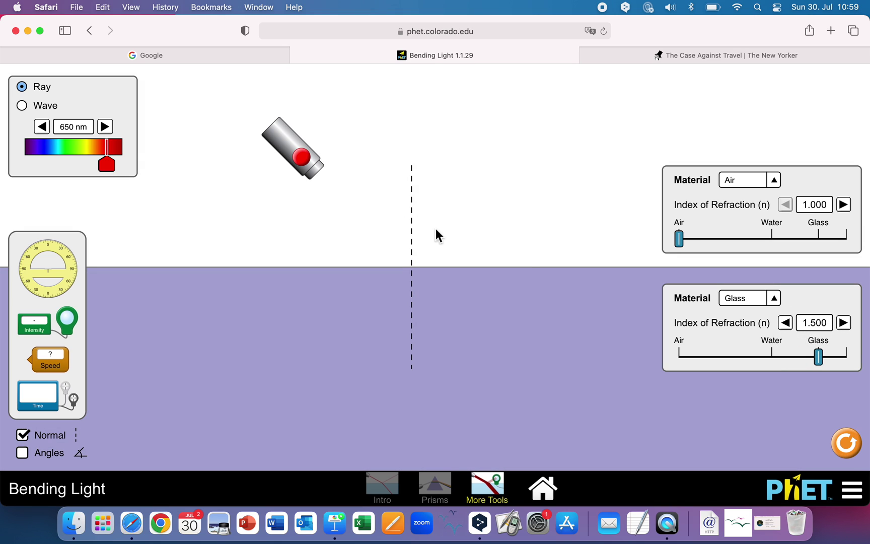
Turn the laser on, make both media Water (n 1.333), and show the 45.0° angle labels
click(307, 161)
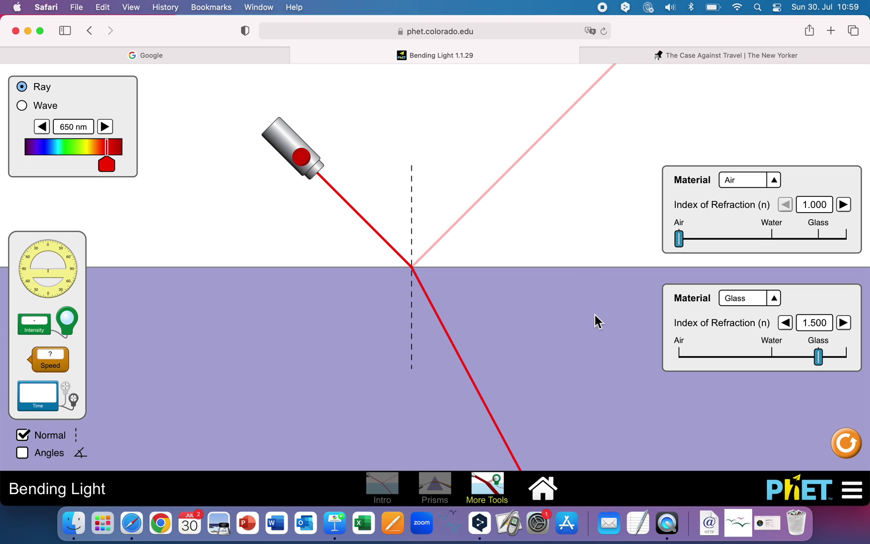
click(780, 186)
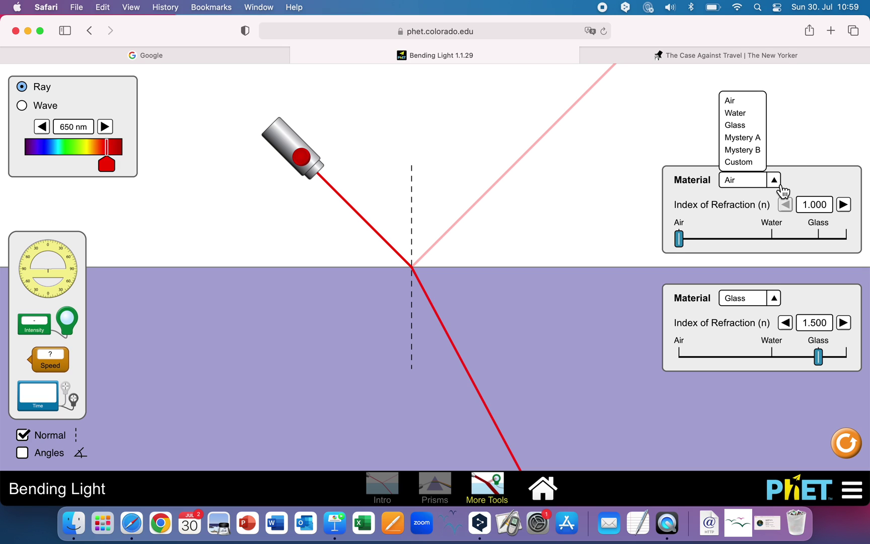
click(744, 114)
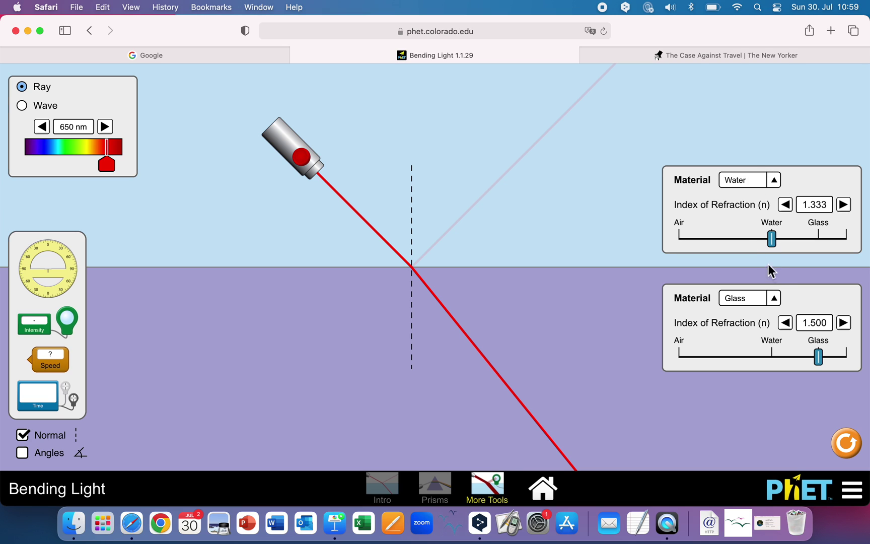
click(775, 299)
click(736, 231)
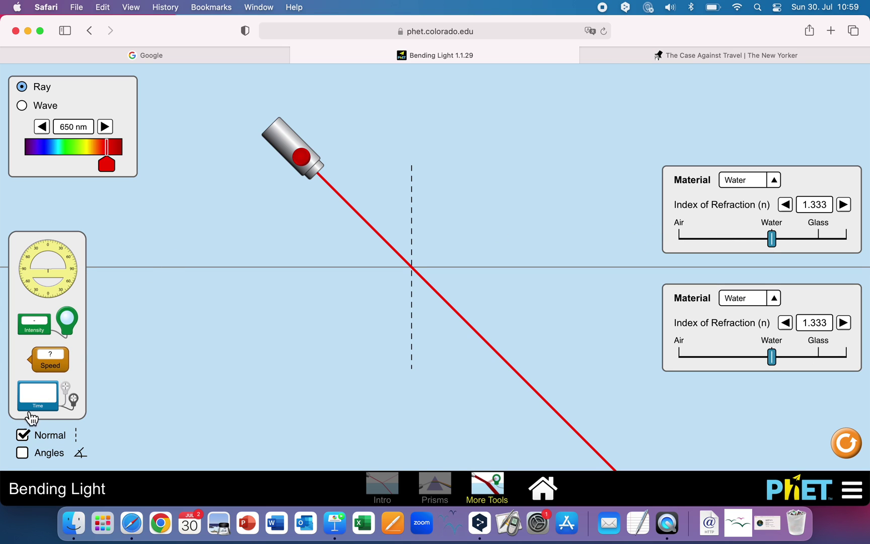
click(23, 452)
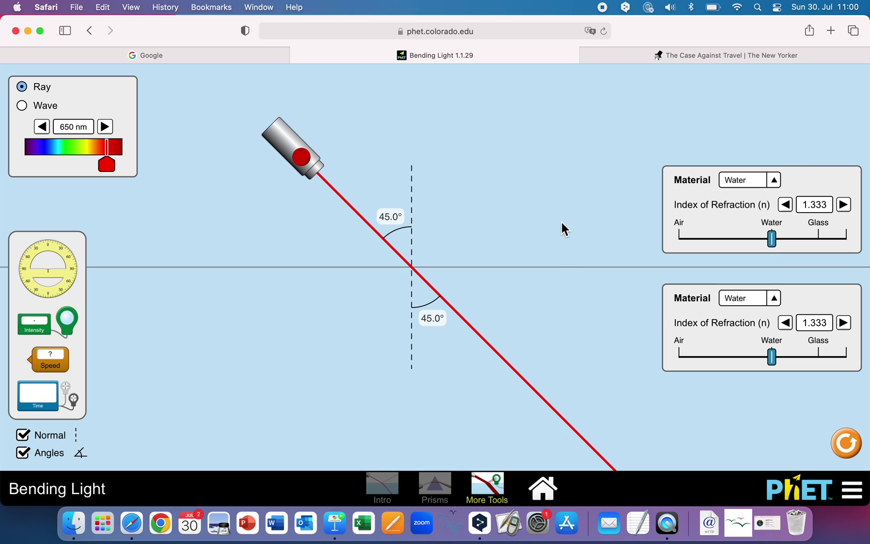
click(774, 357)
Raise the custom lower medium's index to 1.600, then lower it to 1.100
drag(778, 366, 866, 352)
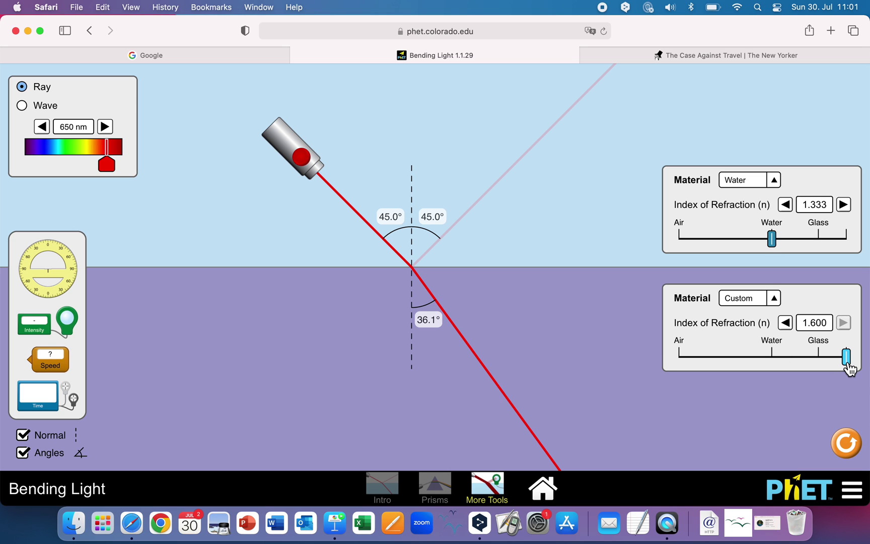
drag(847, 360, 710, 356)
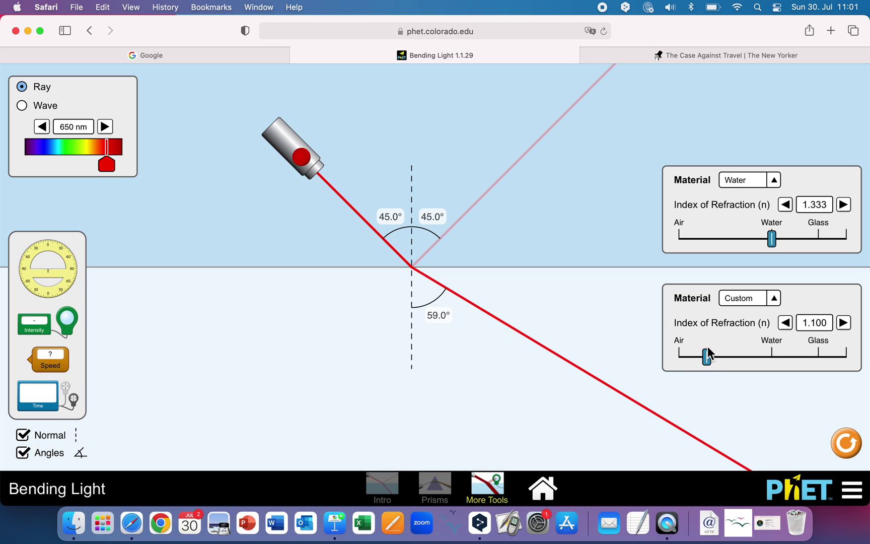